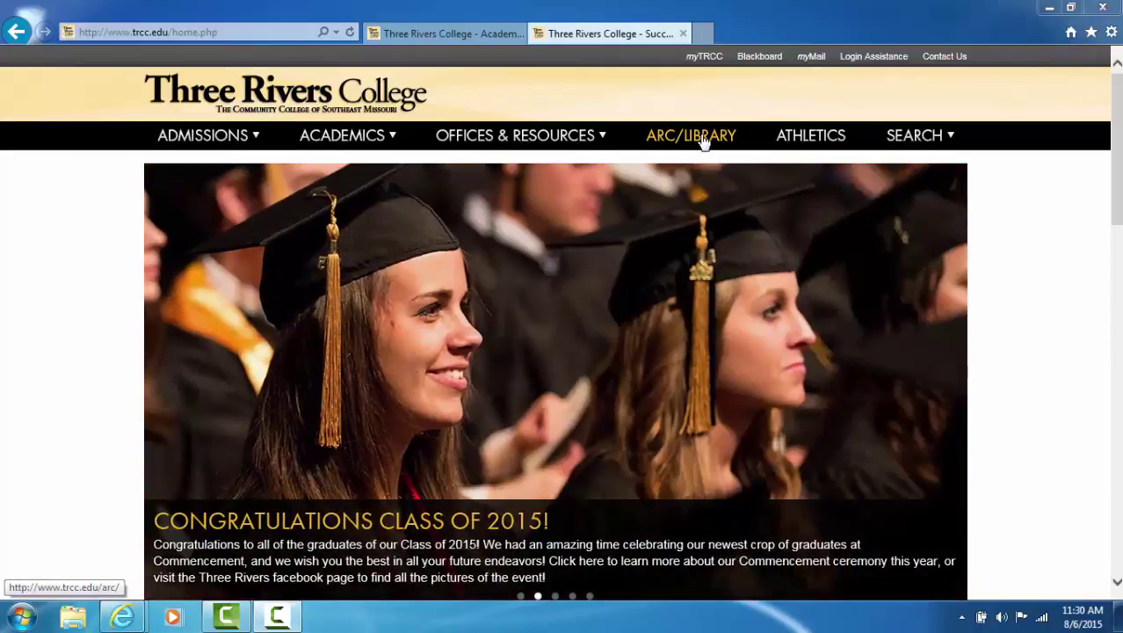
Go to the college's ARC/Library page and open the Search Mobius catalog
click(703, 143)
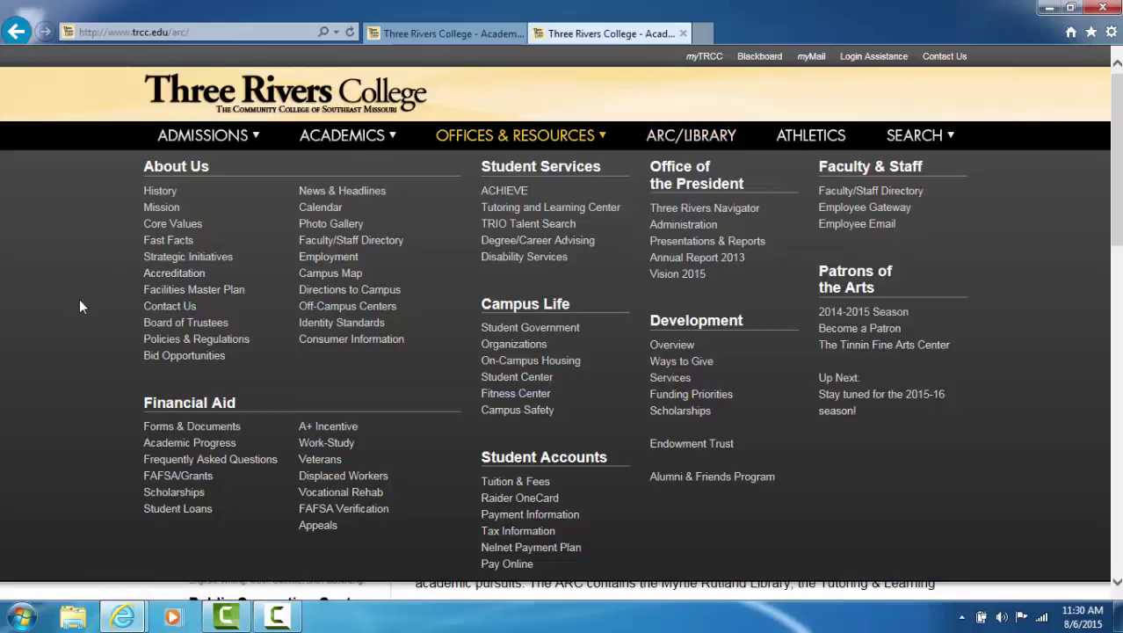
scroll(79, 303, down, 5)
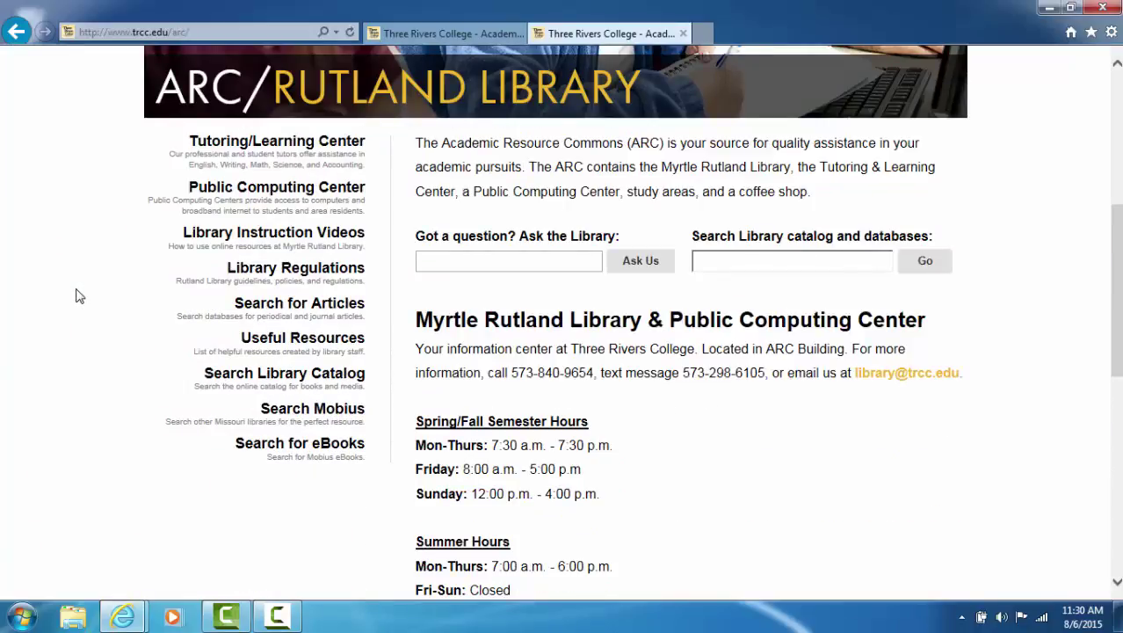
click(326, 416)
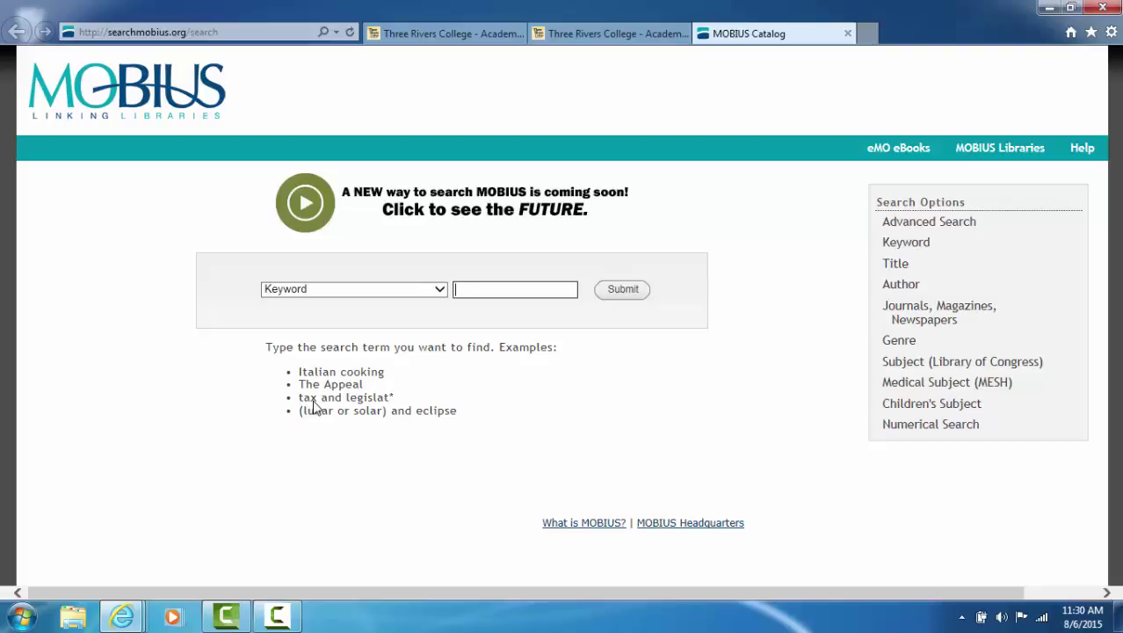
Run a keyword search in the MOBIUS catalog for "john wayne" and actor, keeping the name in quotation marks
click(440, 292)
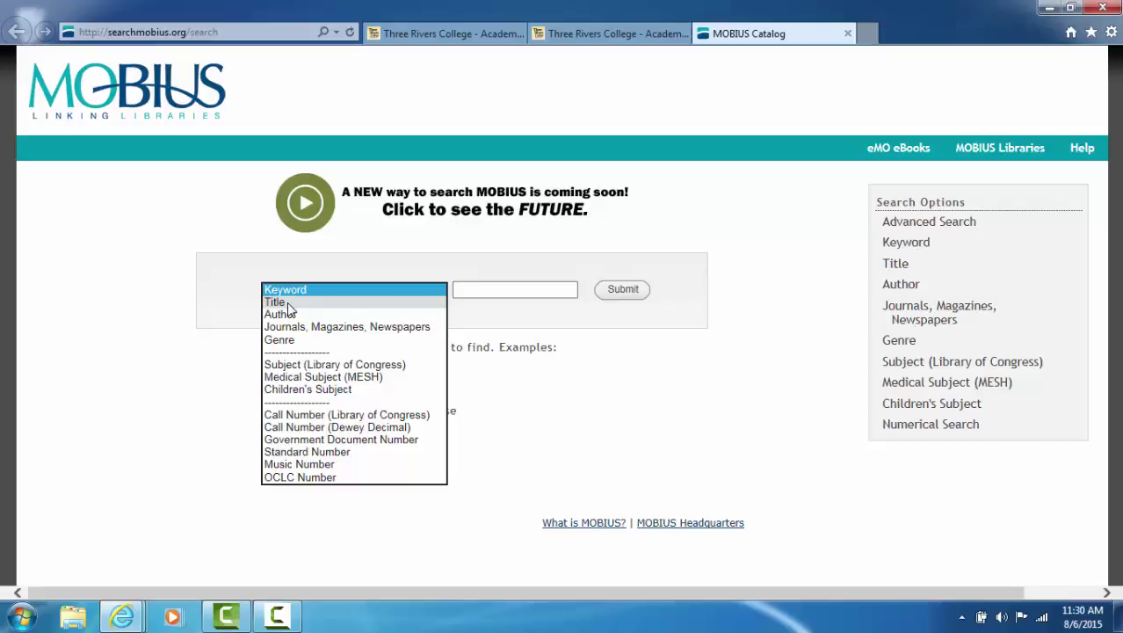
click(464, 289)
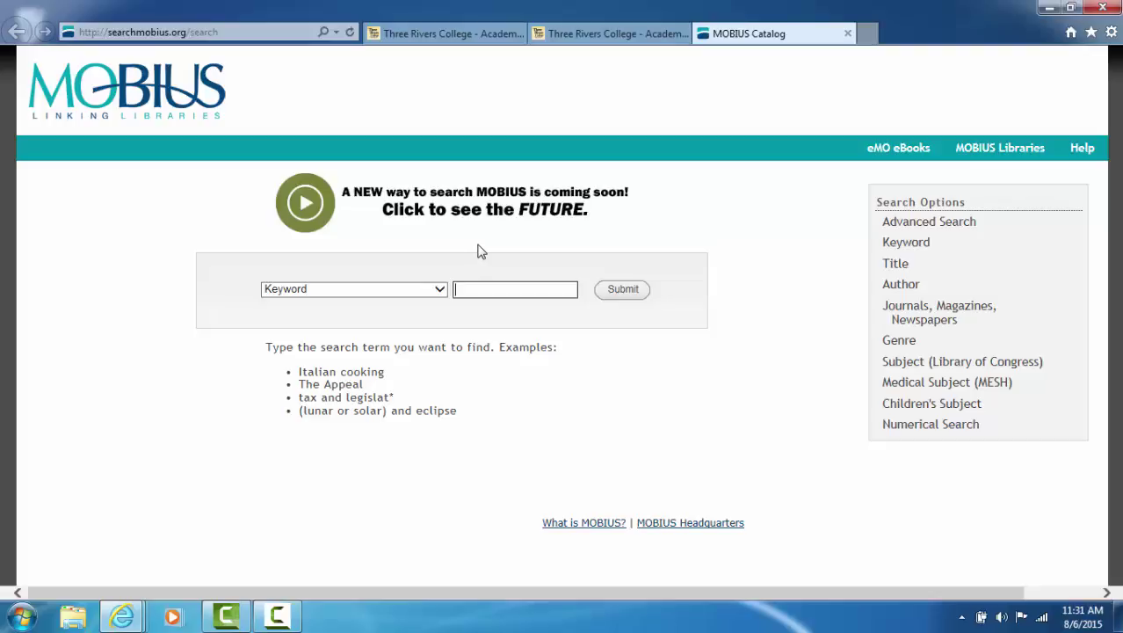
click(437, 291)
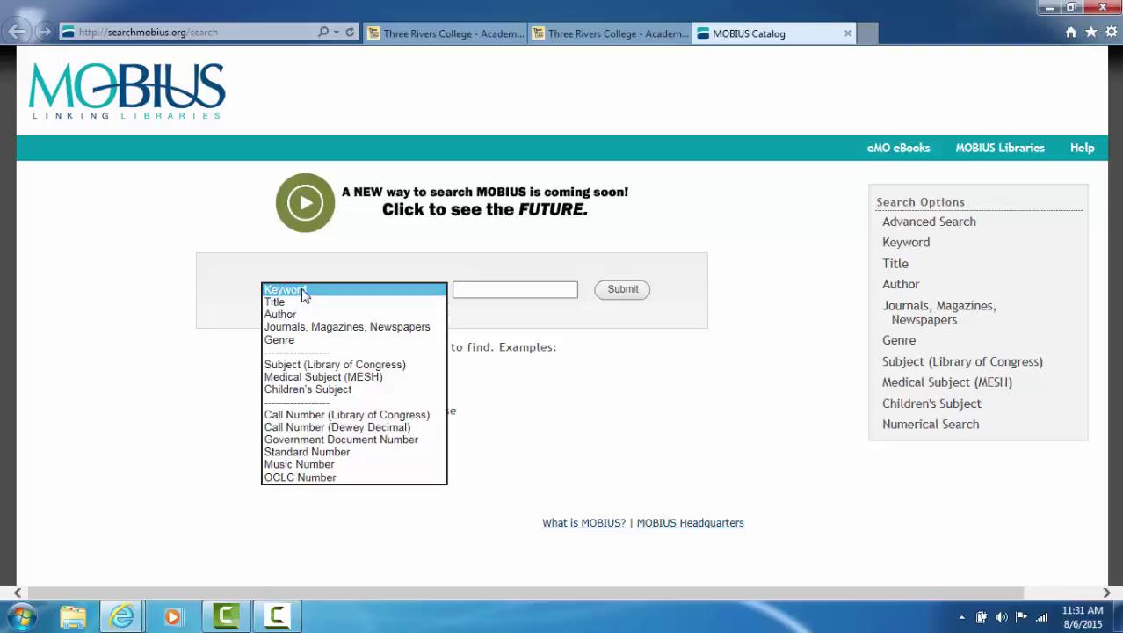
click(304, 291)
click(466, 289)
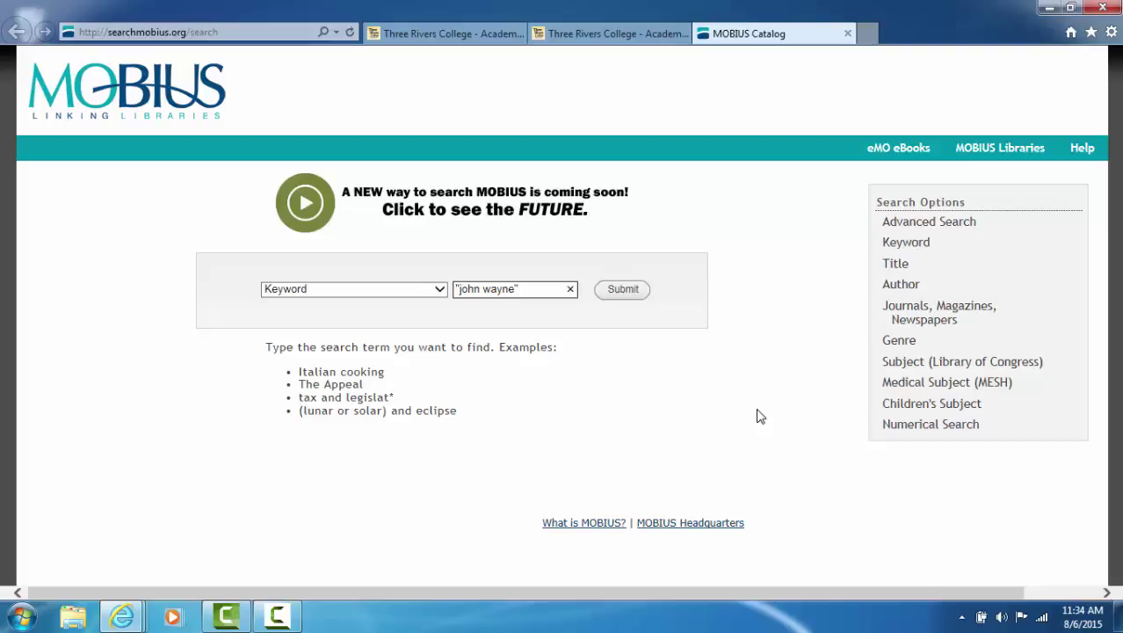
text(and actor)
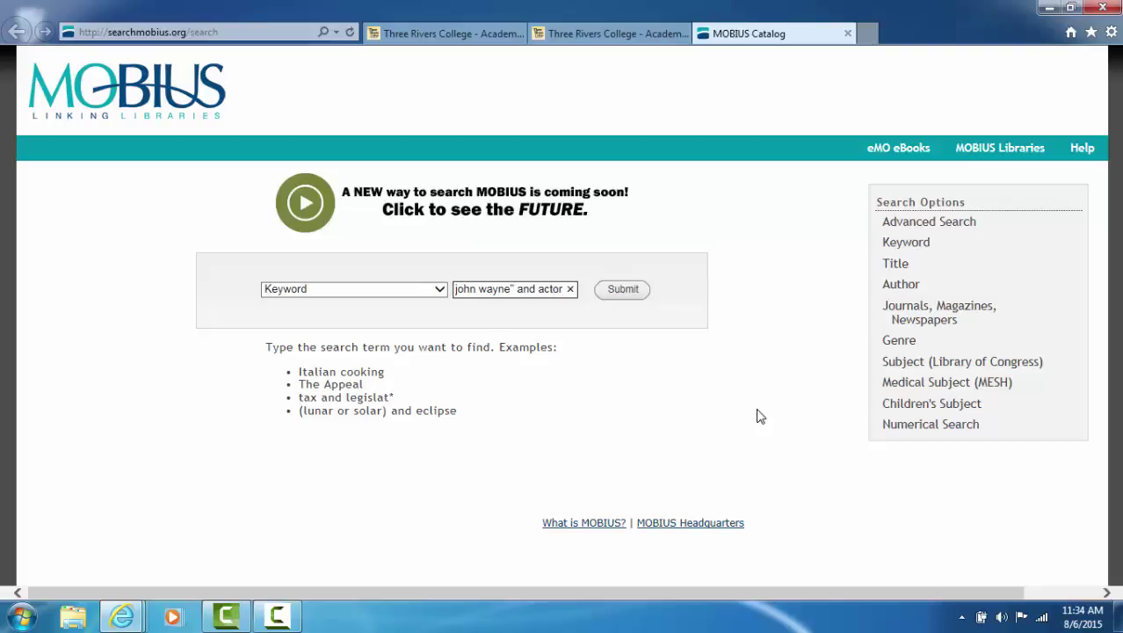
click(622, 290)
Browse the search results and open the record for the book "My rodeo years : memoir of a bronc rider's path to Hollywood fame"
scroll(703, 439, down, 2)
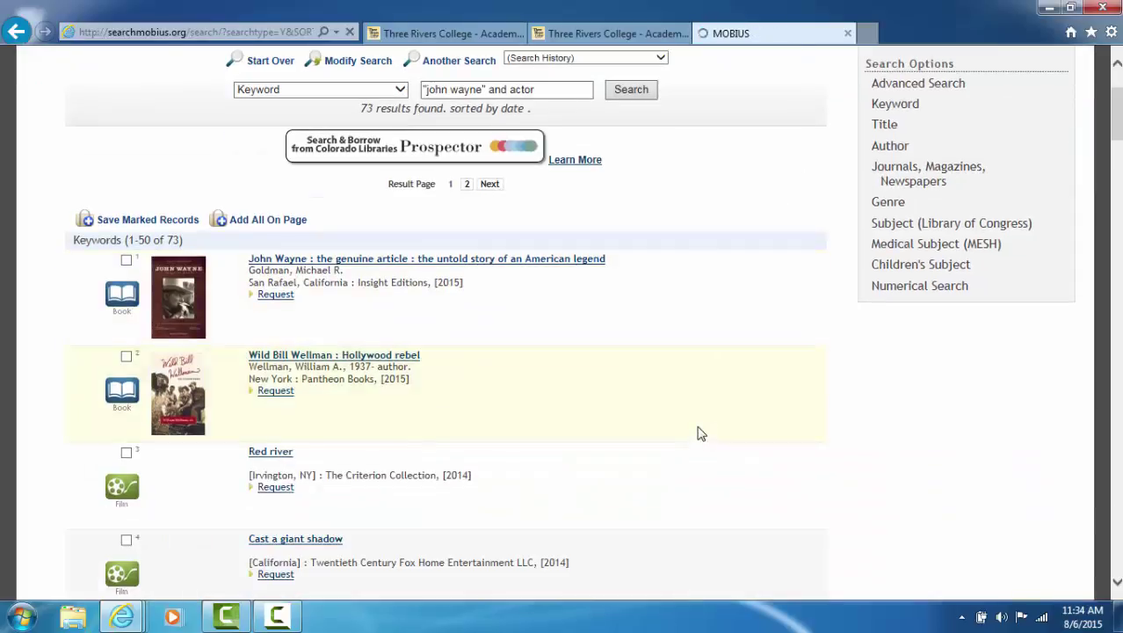
scroll(703, 426, down, 2)
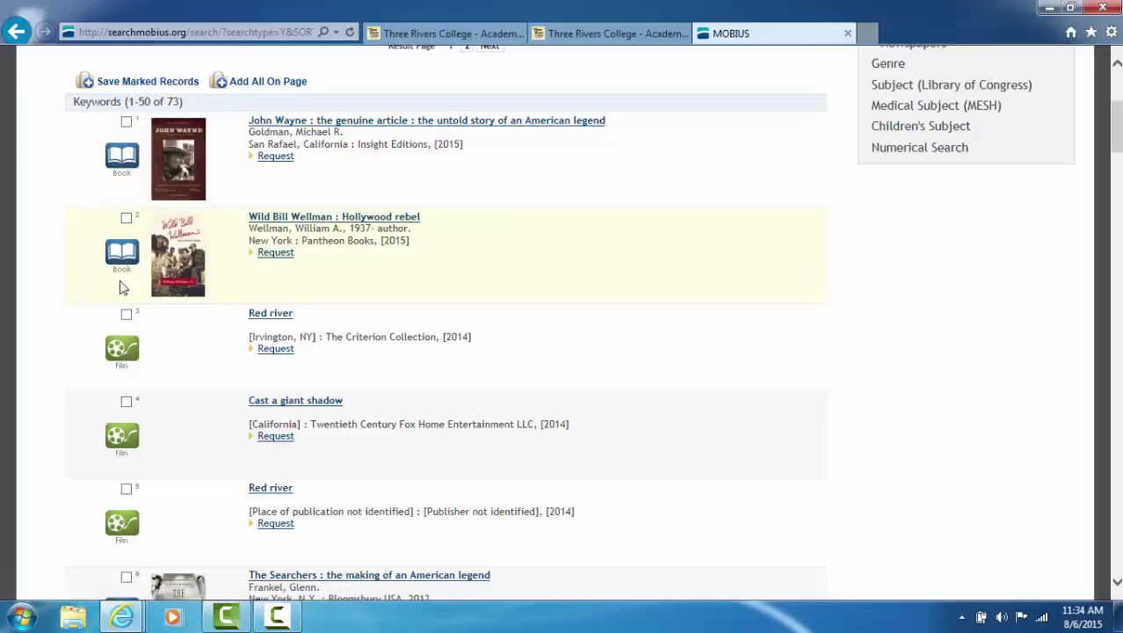
scroll(126, 461, down, 2)
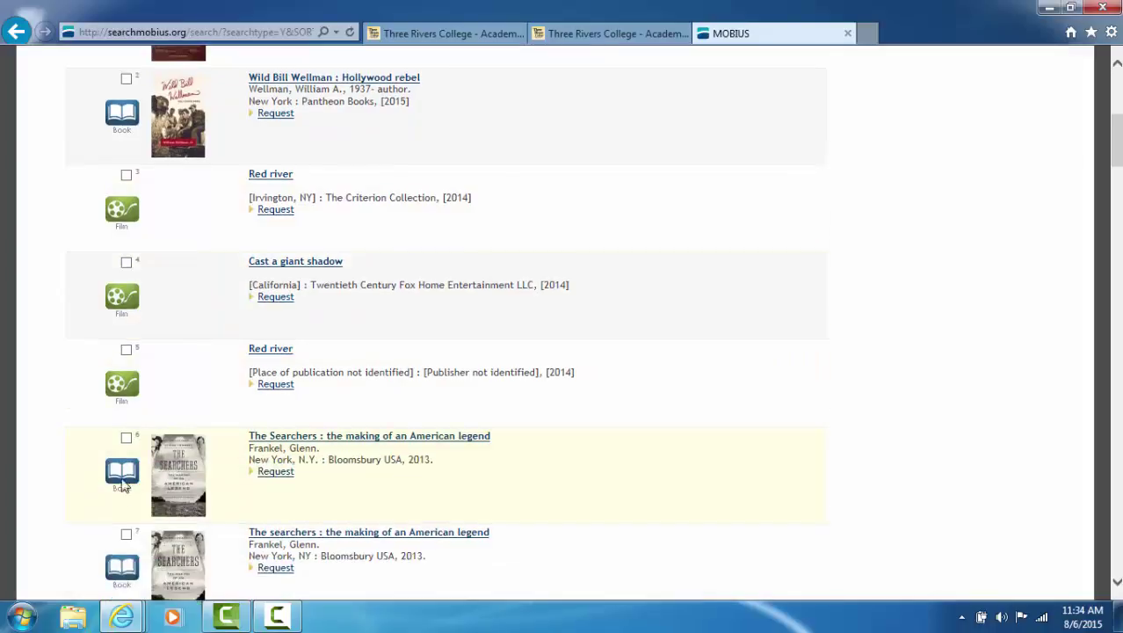
scroll(163, 482, up, 4)
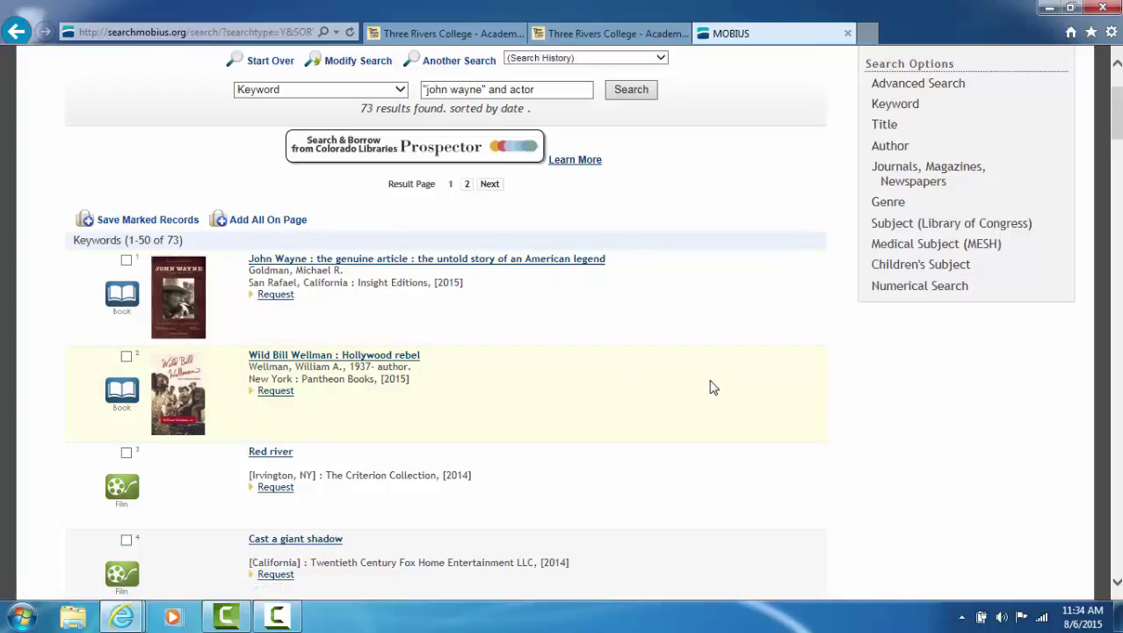
scroll(716, 382, down, 5)
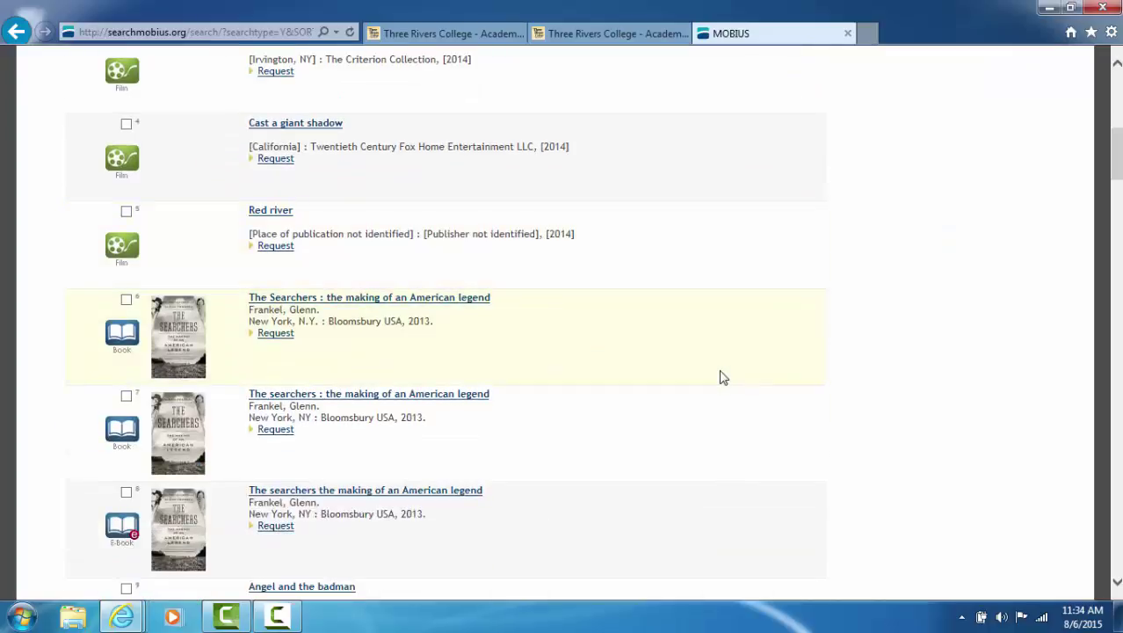
scroll(721, 377, down, 5)
scroll(723, 376, down, 5)
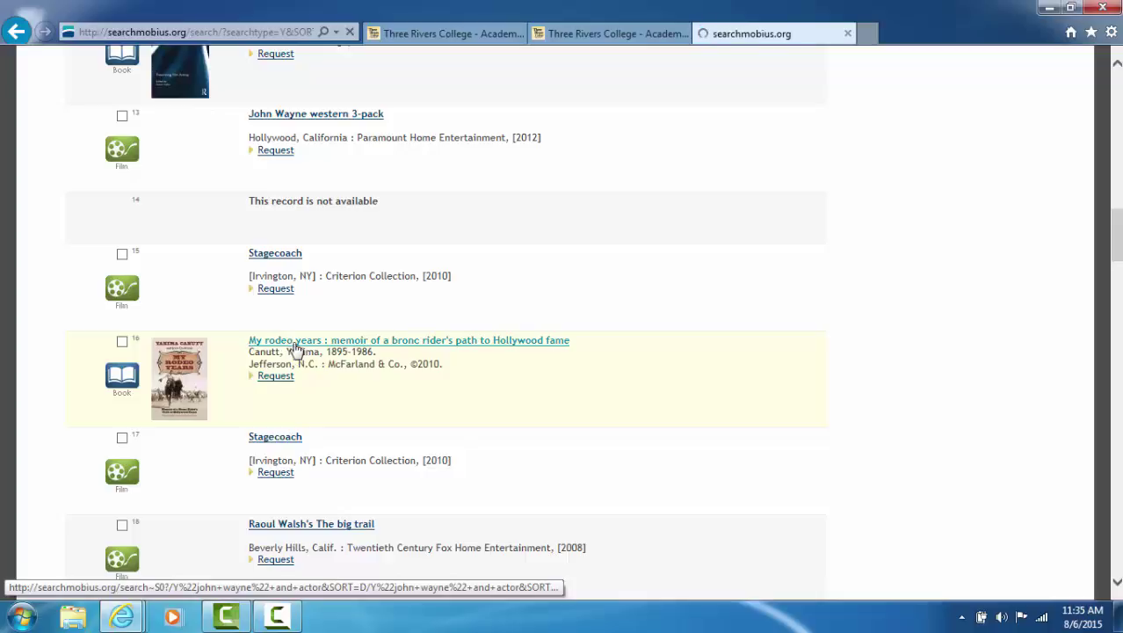
click(292, 348)
Examine the book record's holdings, description, summary, subjects and table of contents
scroll(295, 369, down, 3)
scroll(295, 373, down, 3)
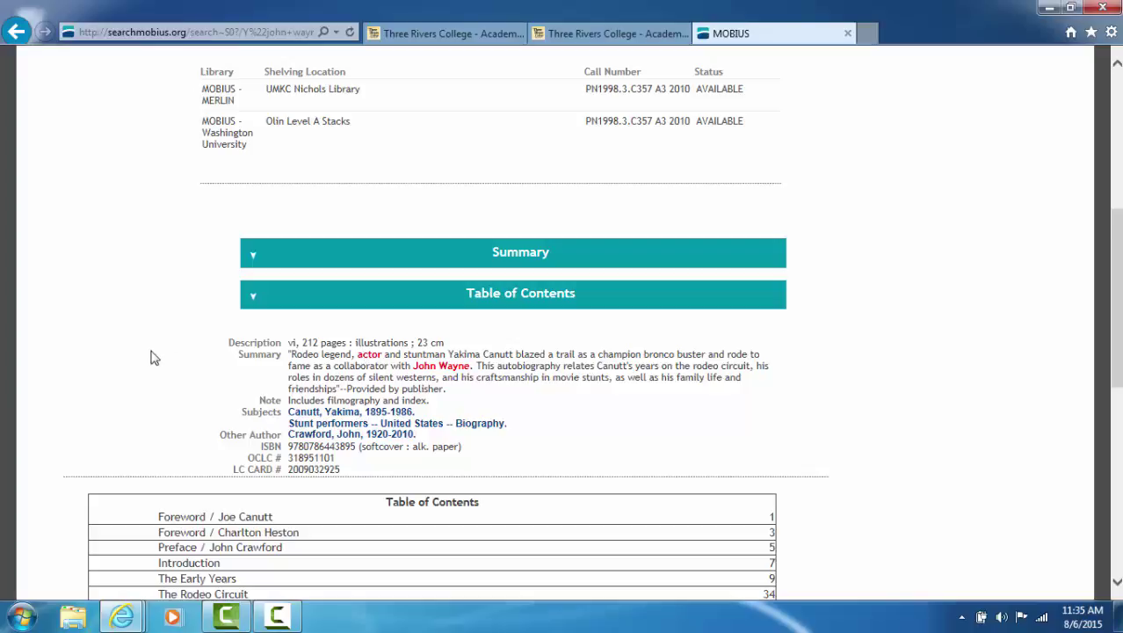
scroll(138, 347, down, 3)
scroll(145, 344, down, 5)
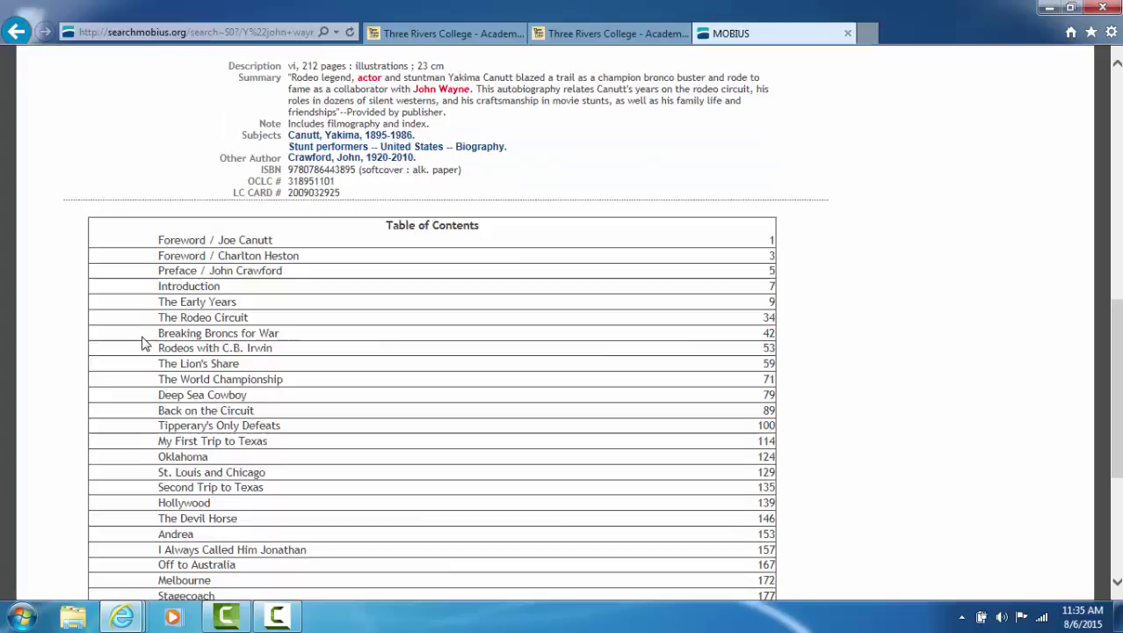
scroll(145, 343, down, 5)
scroll(145, 340, up, 7)
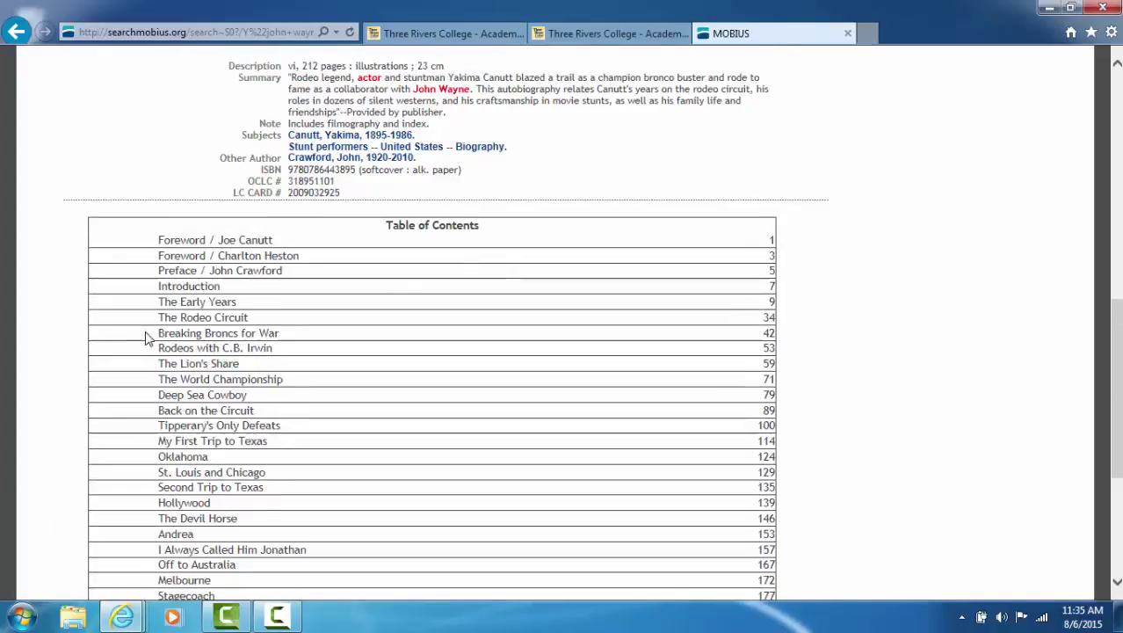
scroll(147, 338, up, 6)
scroll(152, 339, up, 3)
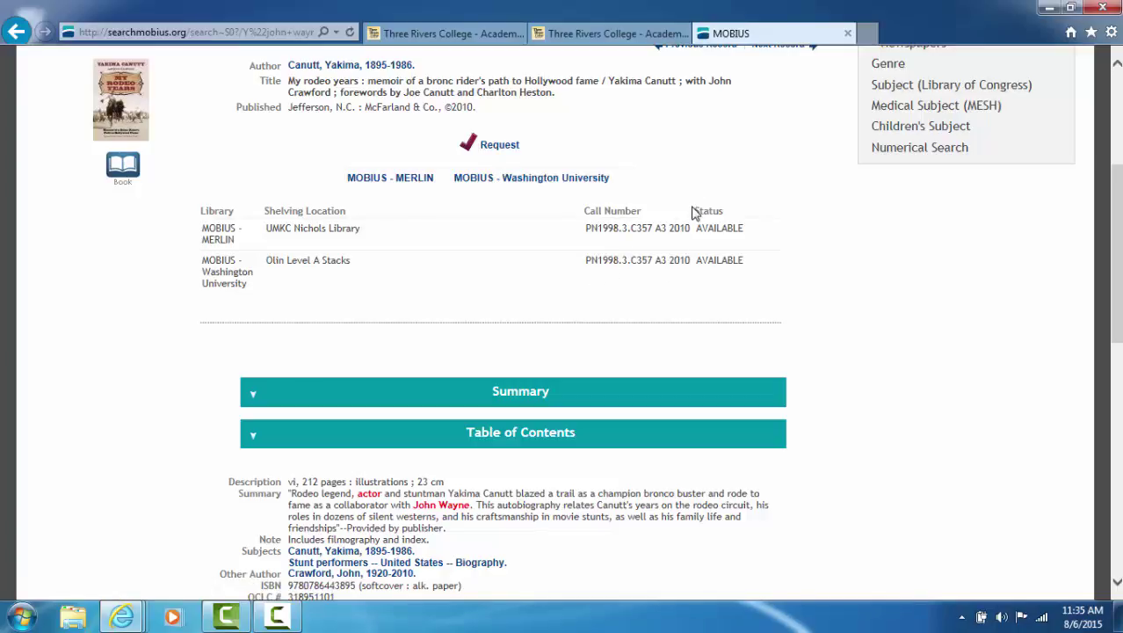
Check the availability status of the UMKC Nichols Library and Olin Level A Stacks copies
drag(692, 212, 724, 214)
drag(696, 228, 749, 229)
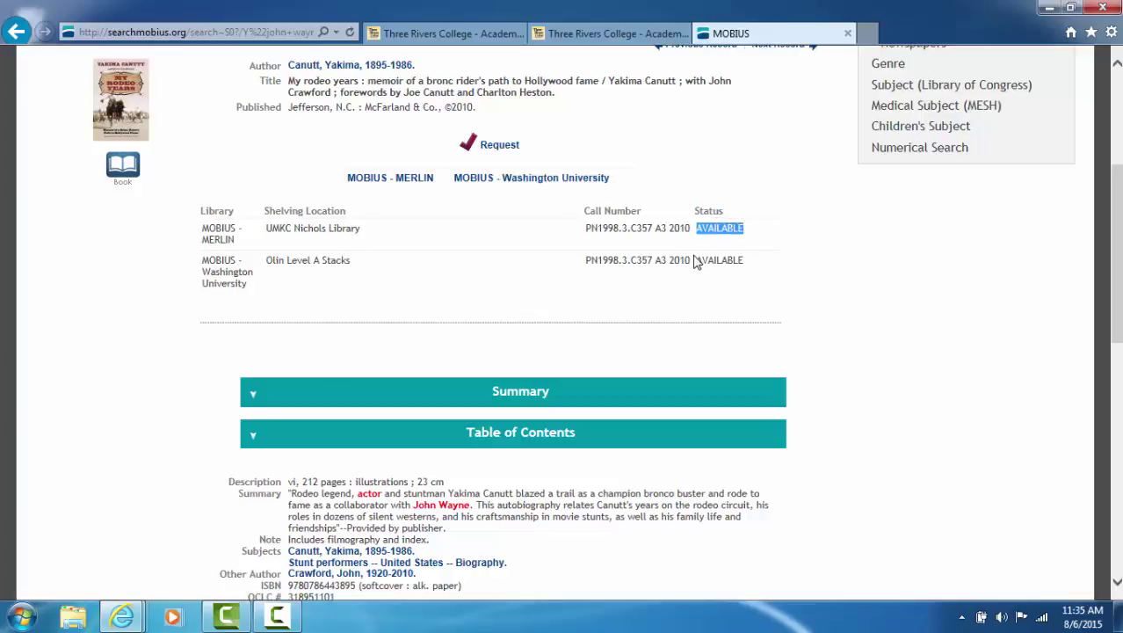
drag(696, 261, 765, 258)
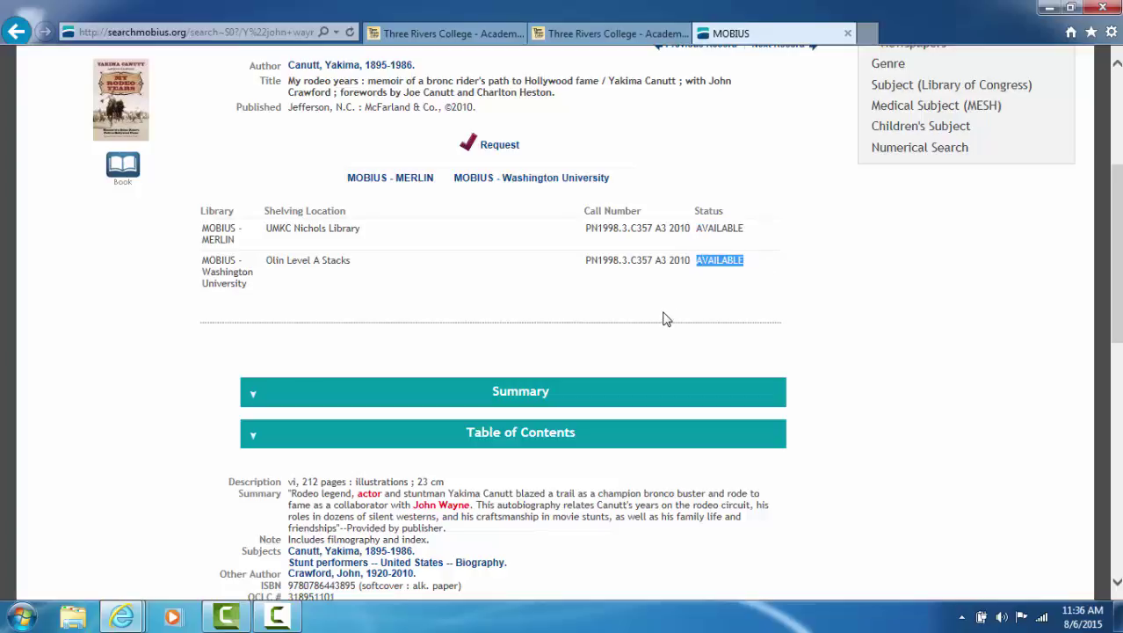
click(715, 297)
Request the book and submit MOBIUS - GALAHAD as the library cluster
click(499, 146)
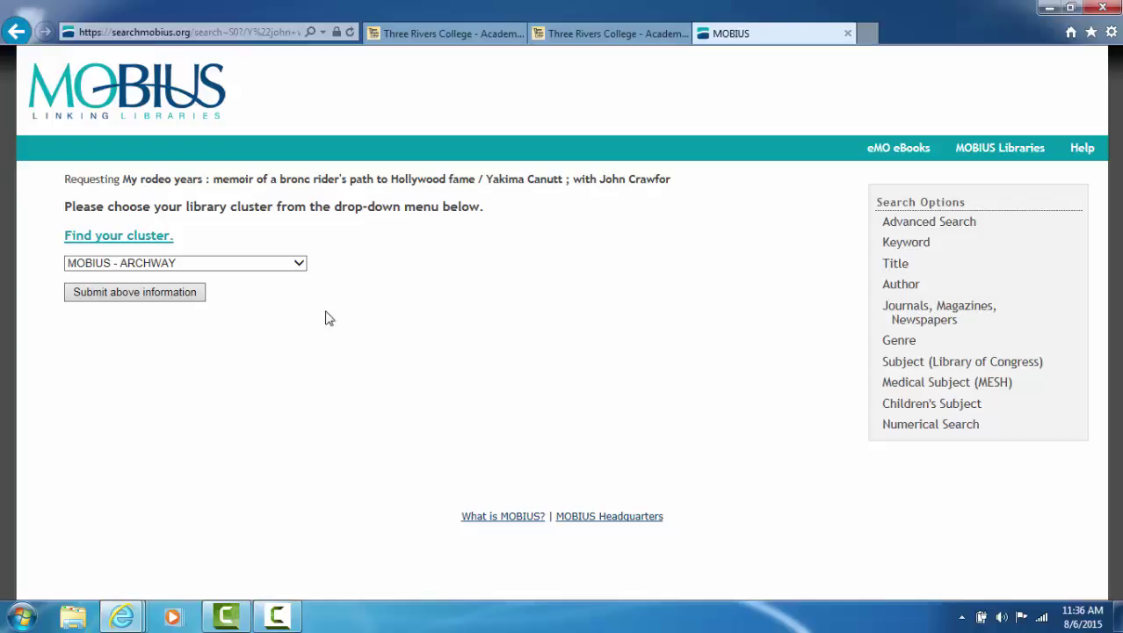
click(299, 264)
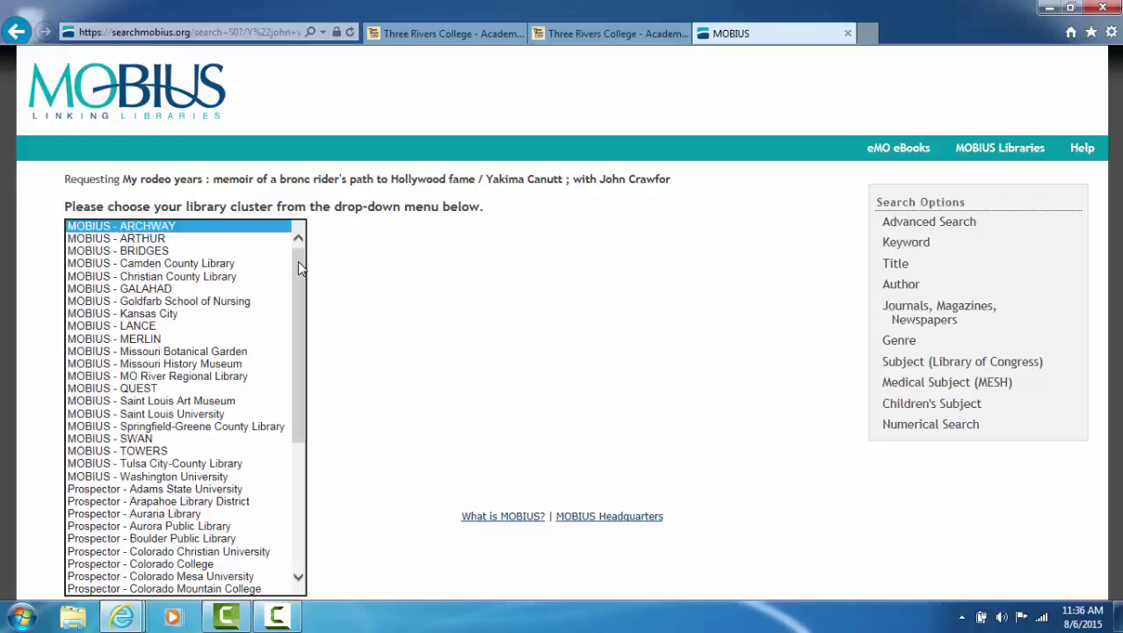
click(147, 290)
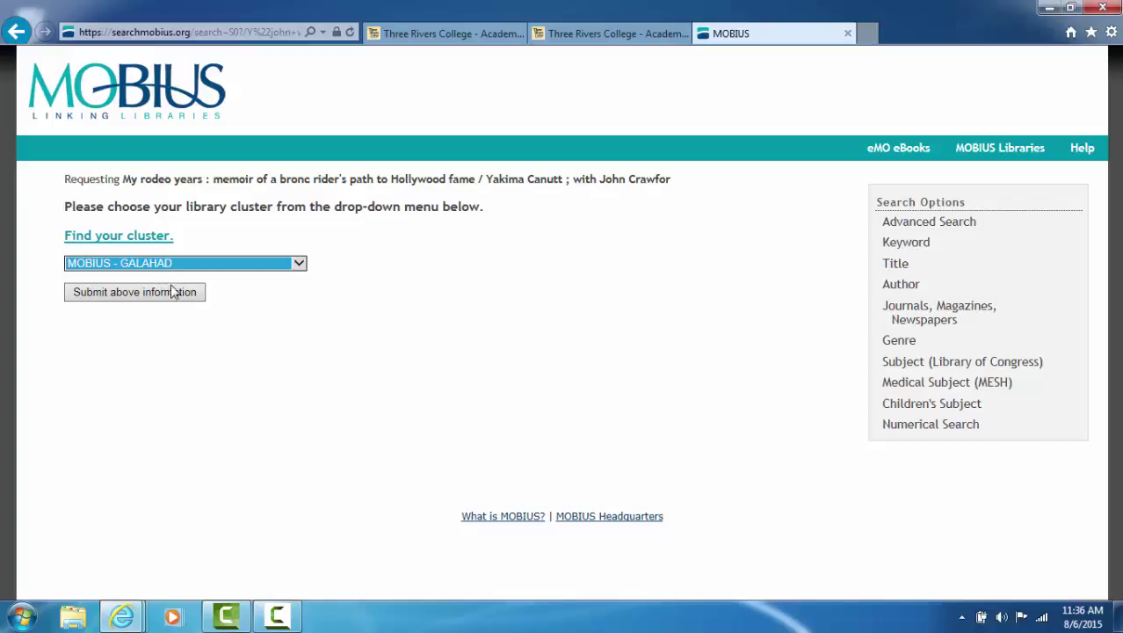
click(136, 297)
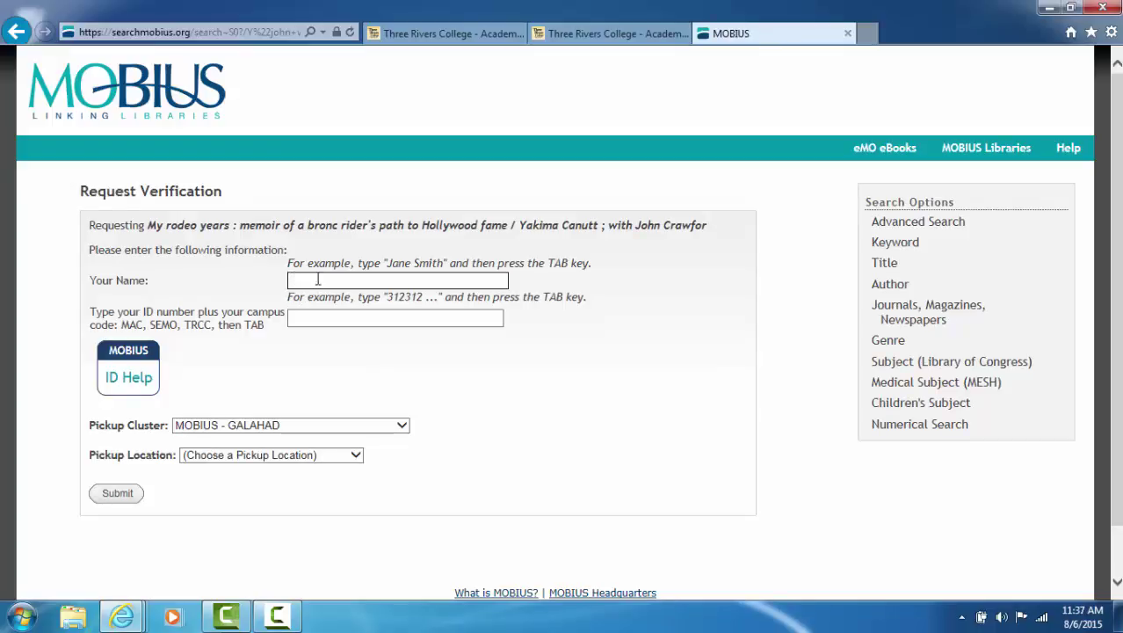
Locate the name and ID number fields in the request form and set the pickup location to Three Rivers CC, Library
click(363, 281)
click(302, 316)
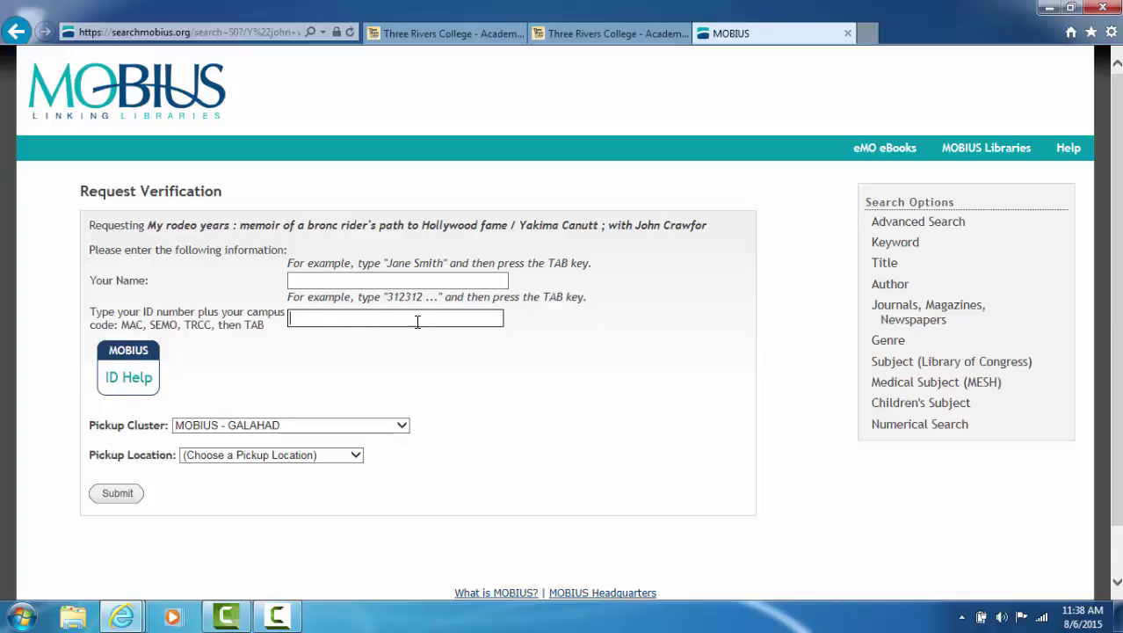
scroll(635, 409, down, 1)
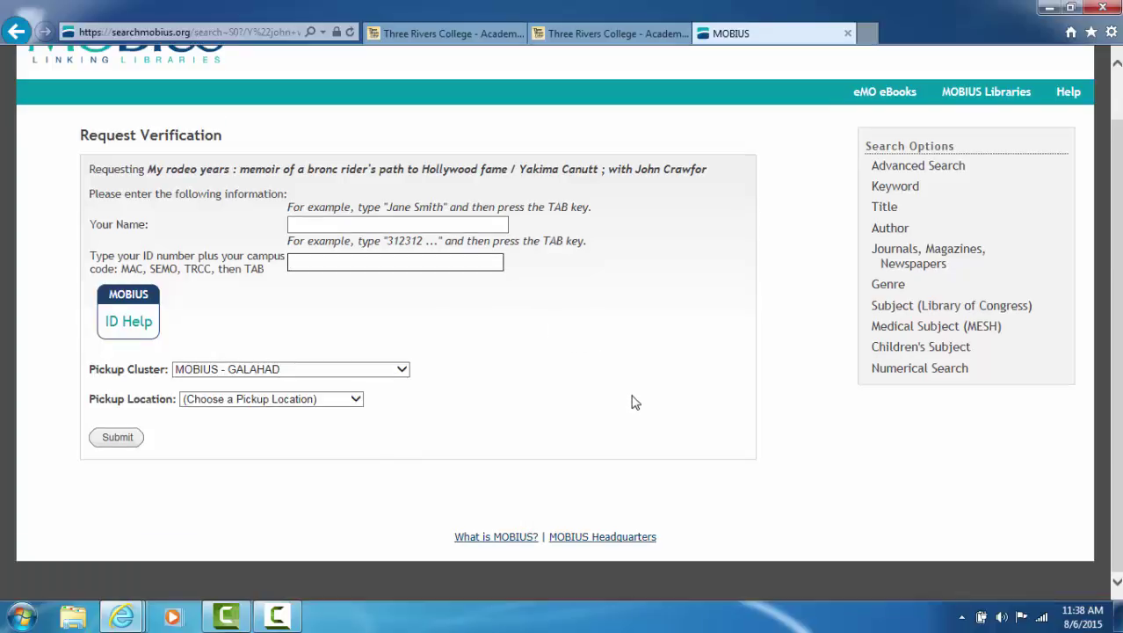
click(355, 401)
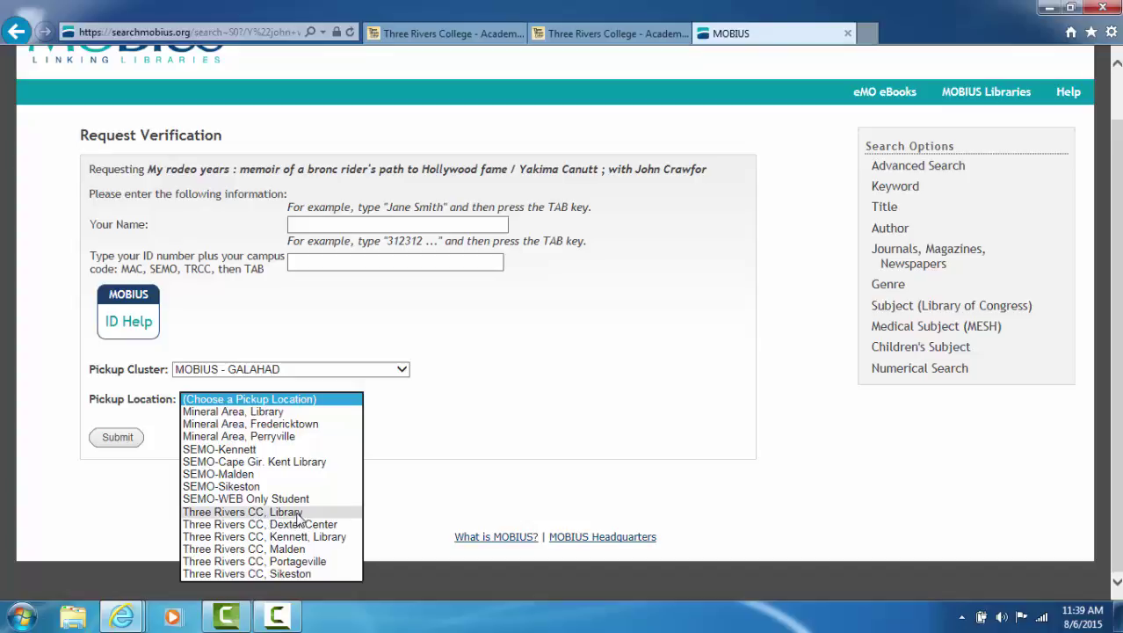
click(299, 513)
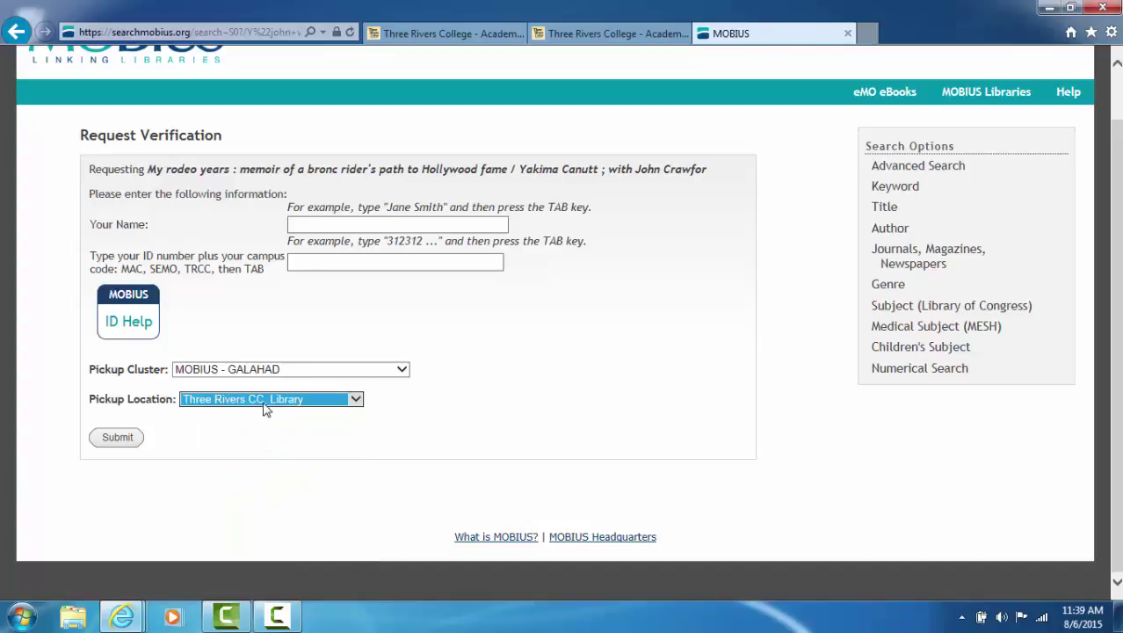